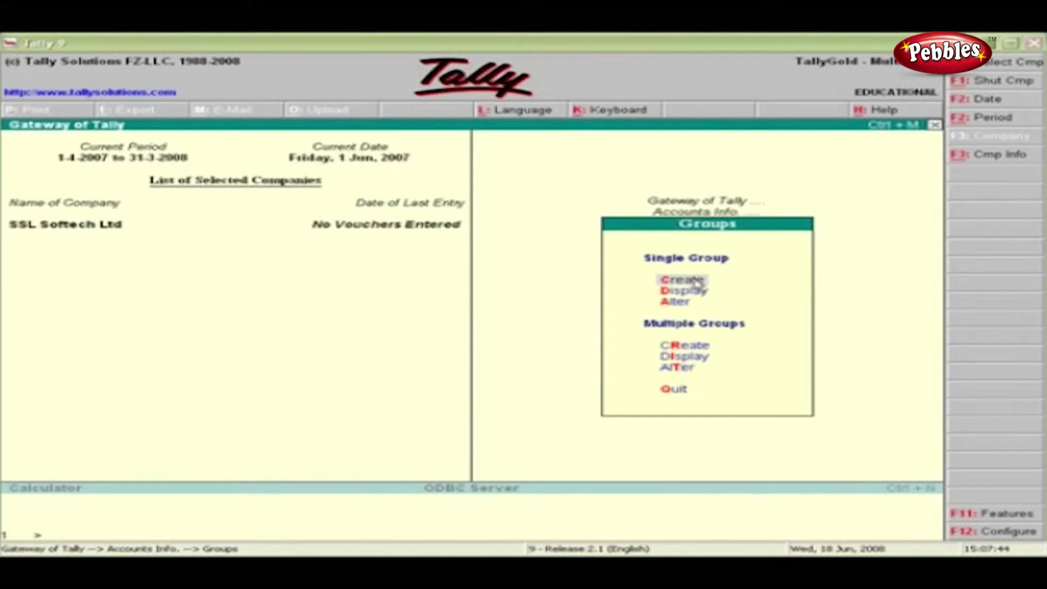
Step: Create a single group named 'Sanjay's Capital Account' and advance to its Under field
click(696, 282)
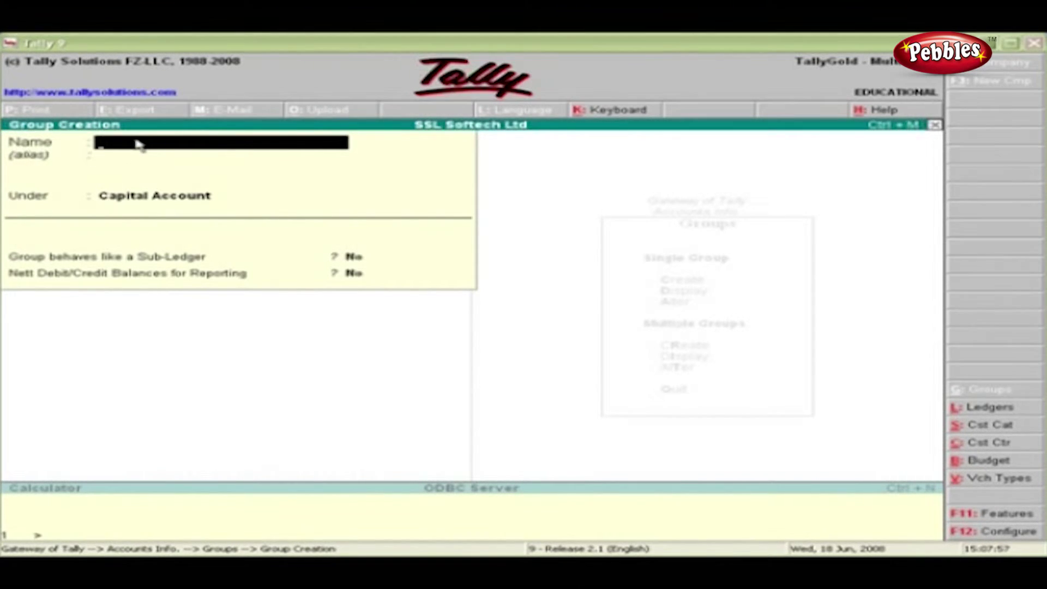
text(Sanjay)
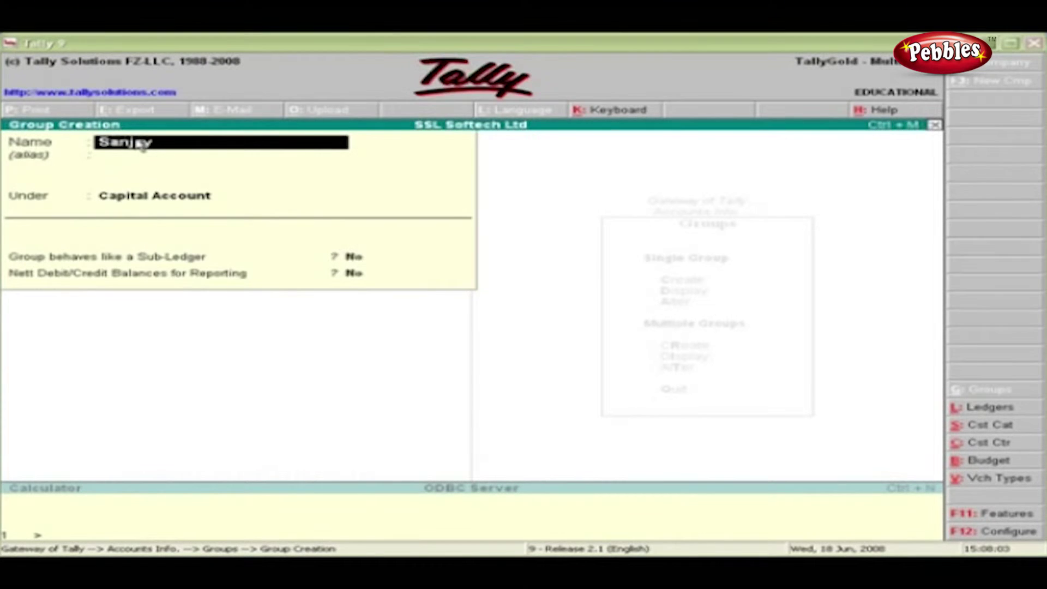
text('s Capital Account)
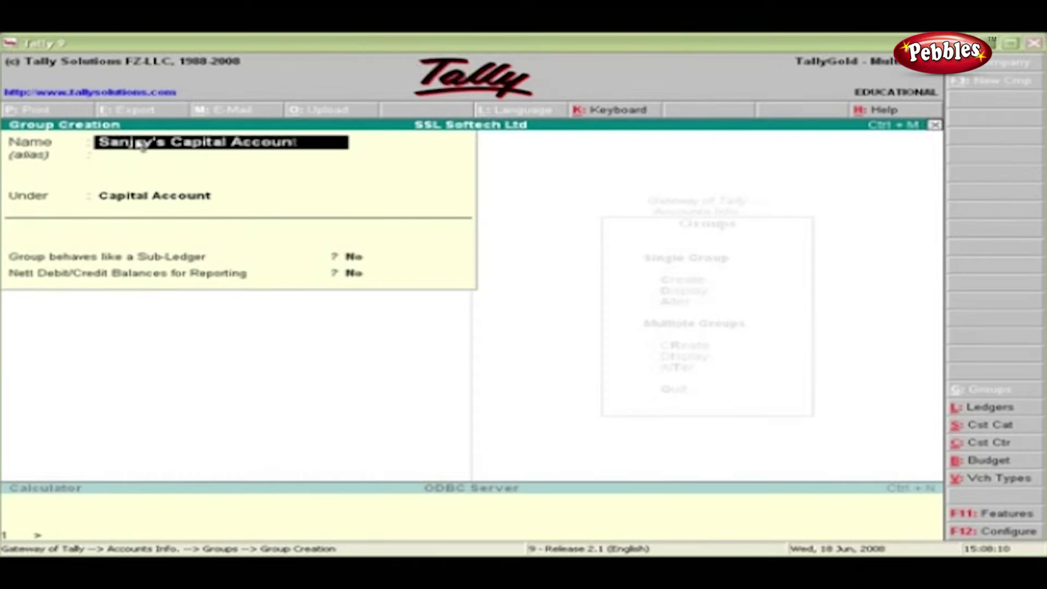
key(Return)
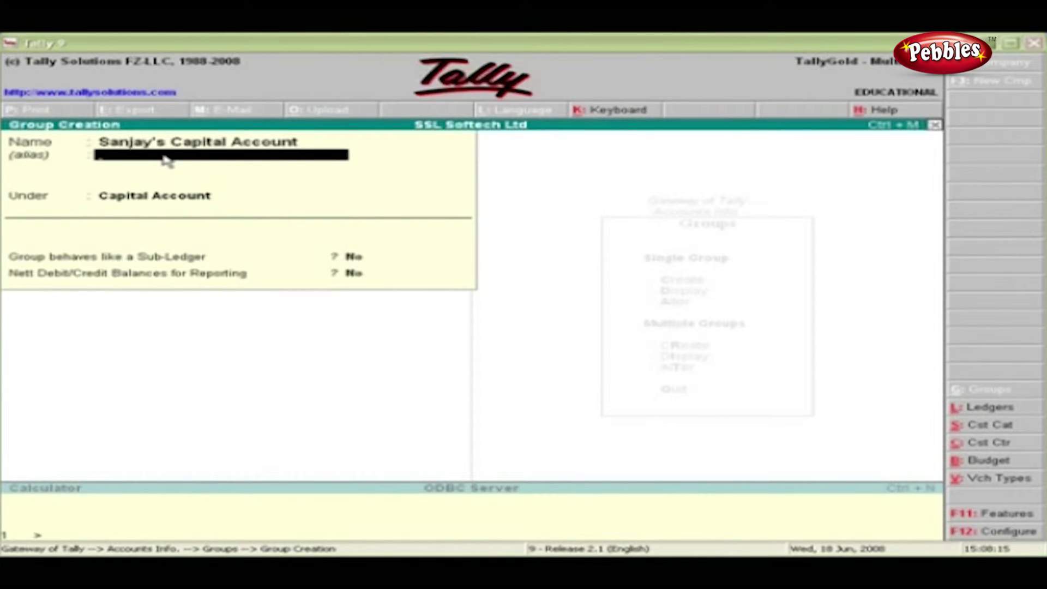
key(Return)
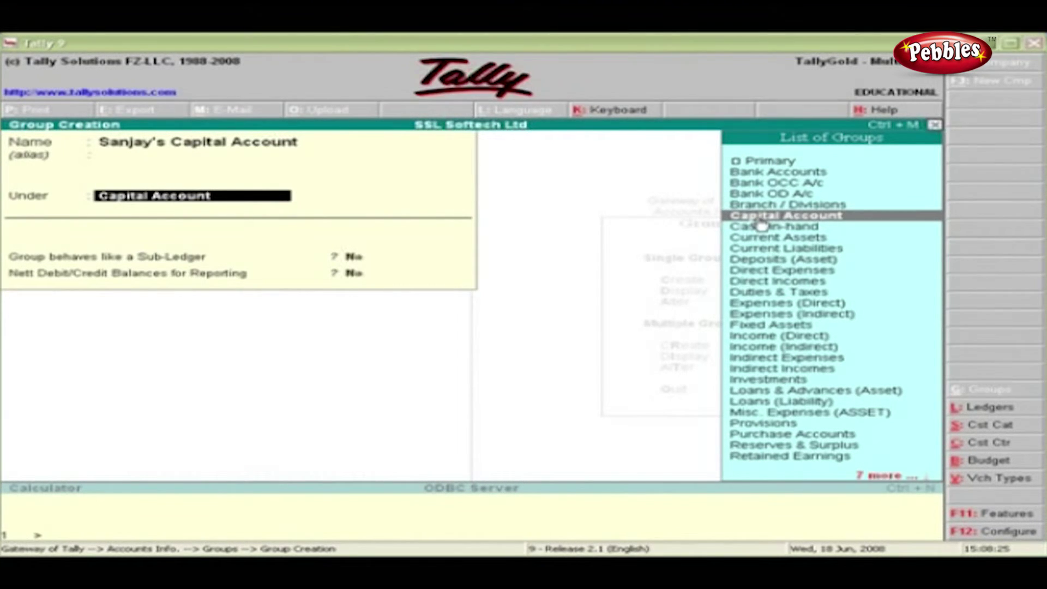
Step: Keep Capital Account as the parent group and quit the accidental secondary group form
text(C)
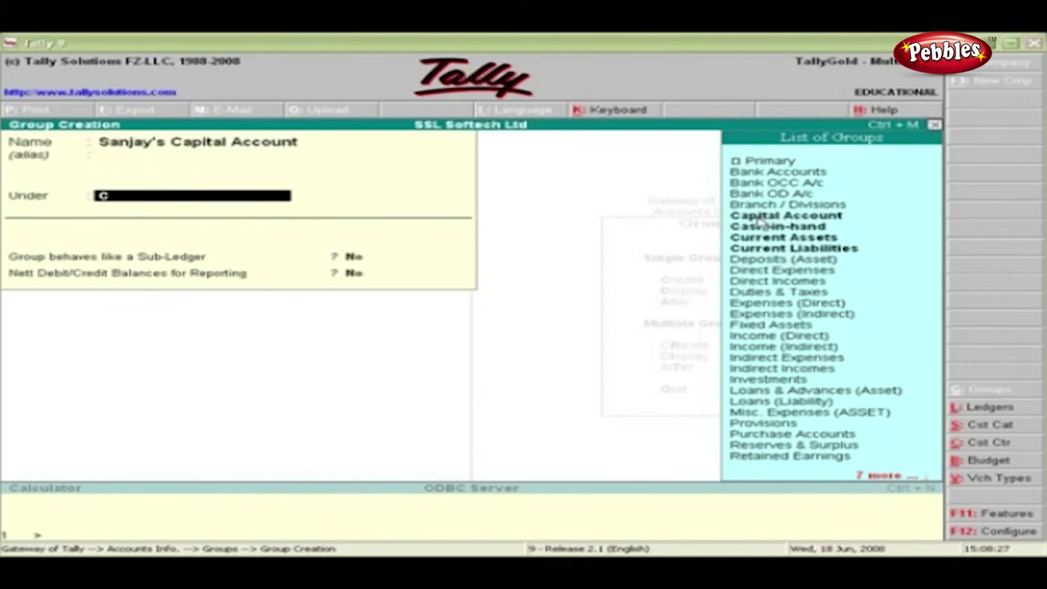
key(BackSpace)
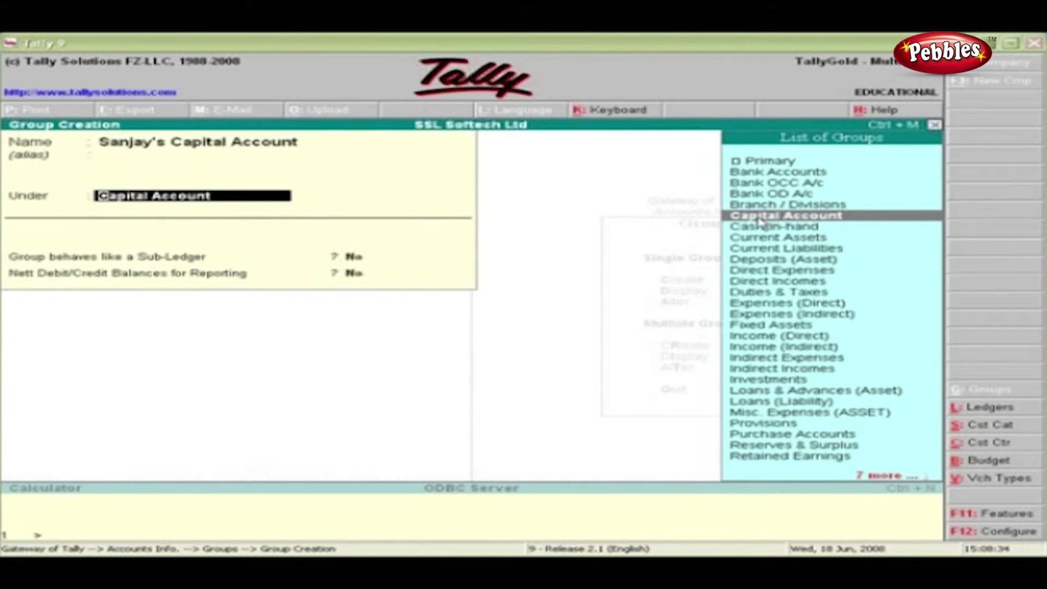
key(alt+c)
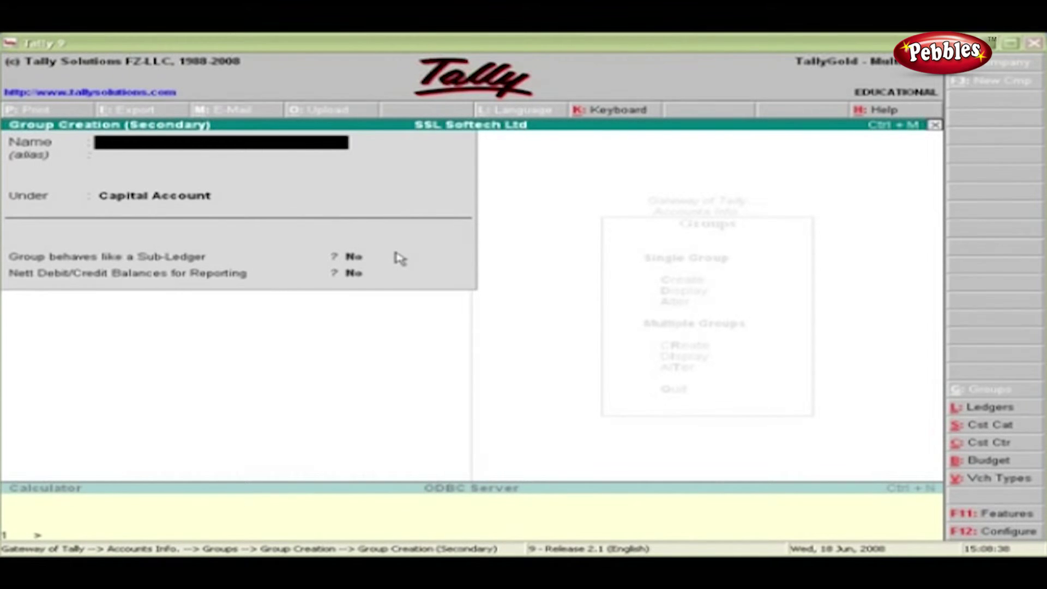
key(Escape)
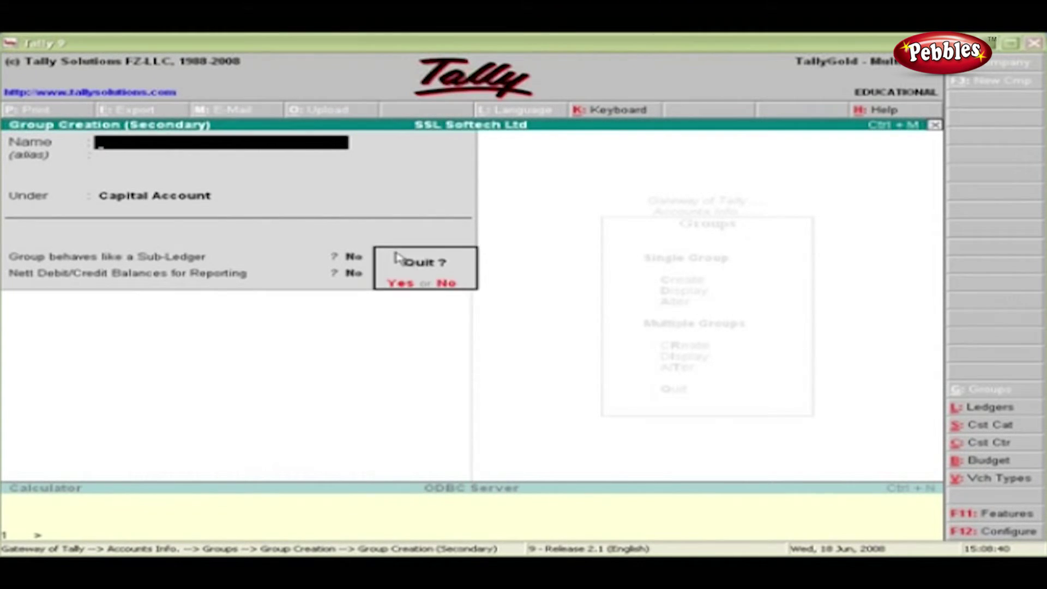
key(Return)
key(Return)
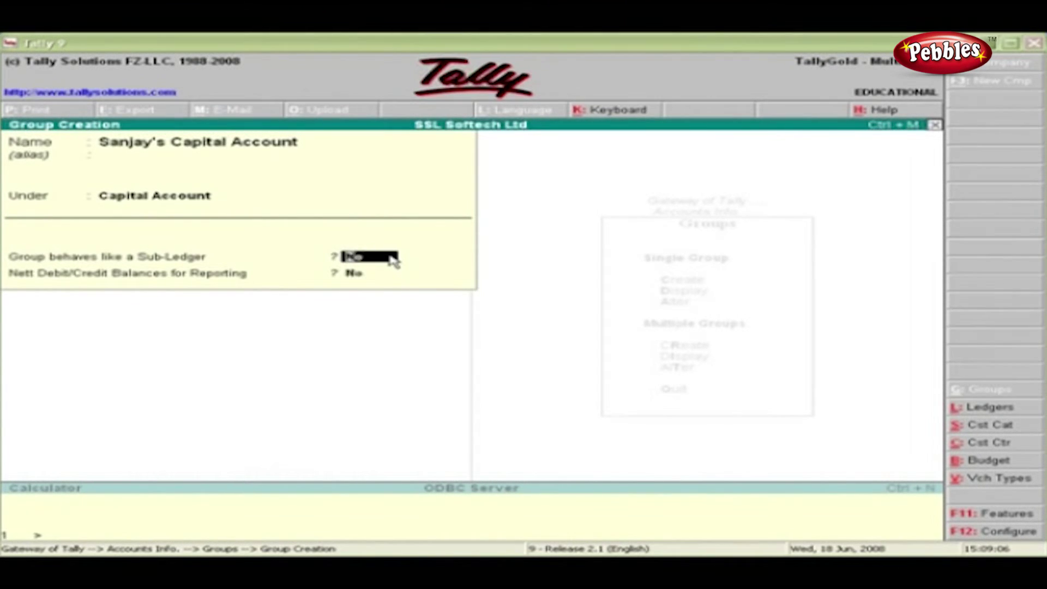
Step: Set 'Group behaves like a Sub-Ledger' and 'Nett Debit/Credit Balances for Reporting' to Yes
text(yes)
key(Return)
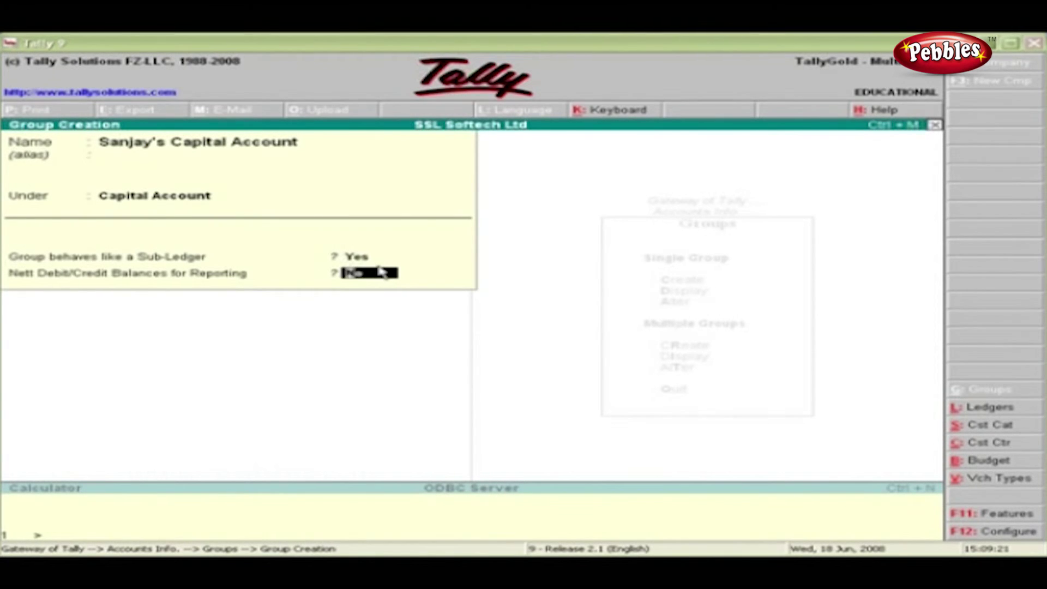
text(yes)
Step: In F12 Master Configuration, set 'Allow ADVANCED entries in Masters' to No and accept
click(1013, 538)
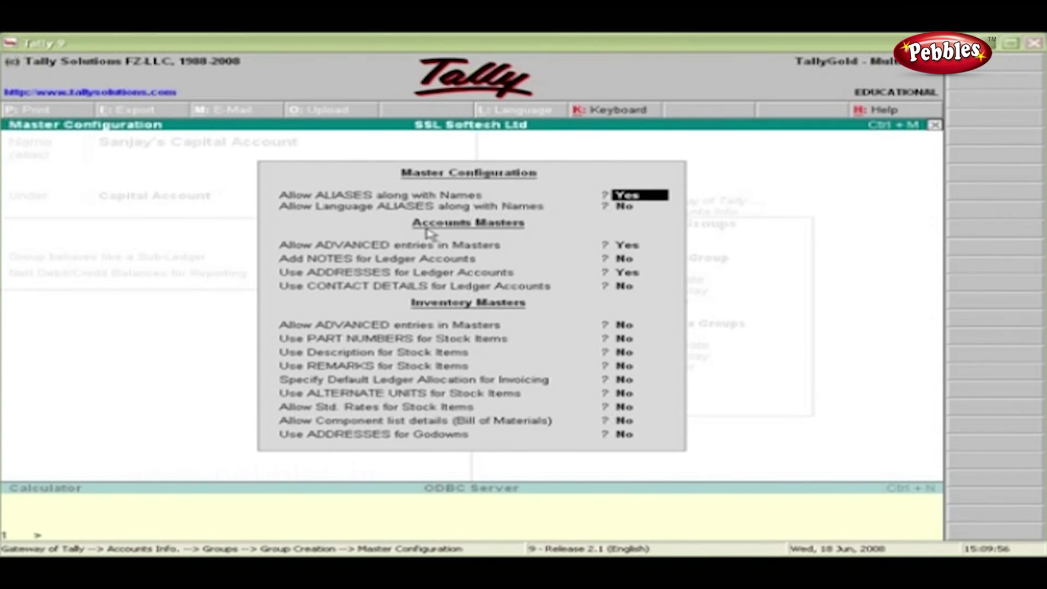
click(630, 246)
text(no)
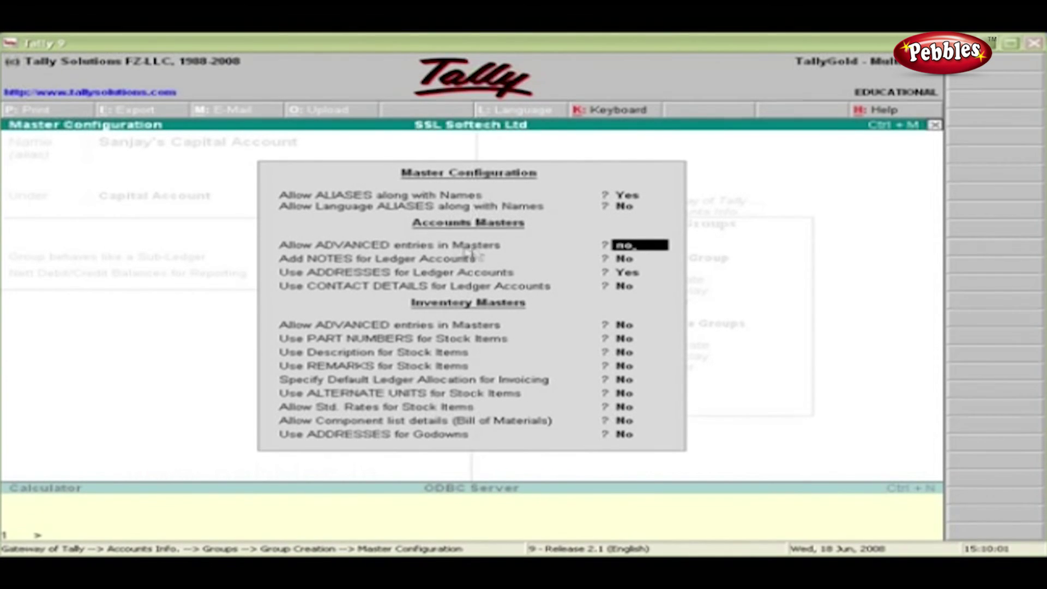
key(Return)
key(Return)
key(Return)
key(Return)
key(Return)
key(Return)
key(Return)
key(Return)
key(Return)
key(Return)
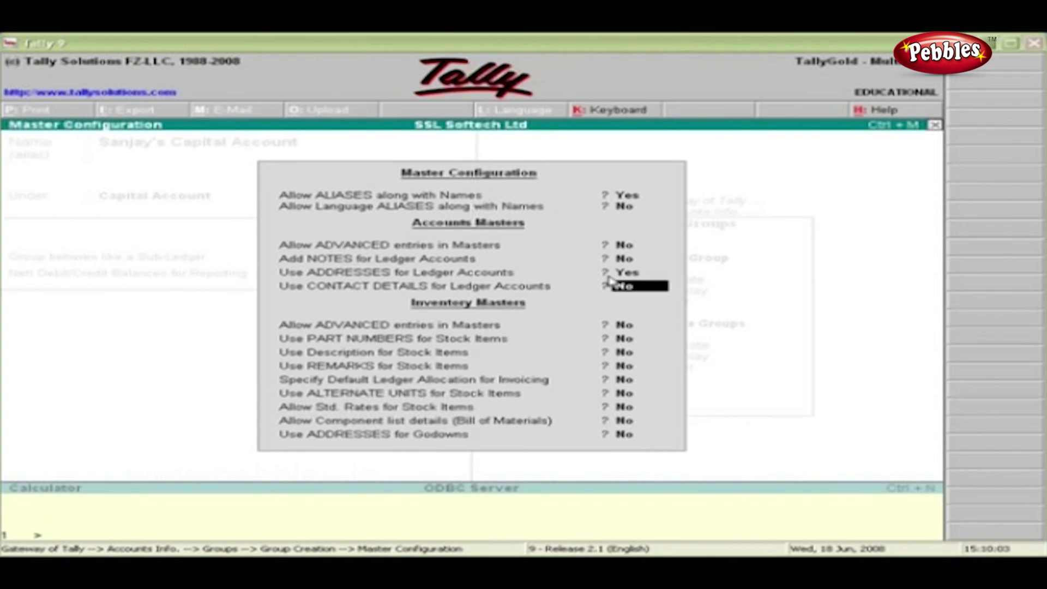
key(Return)
key(Return)
key(Return)
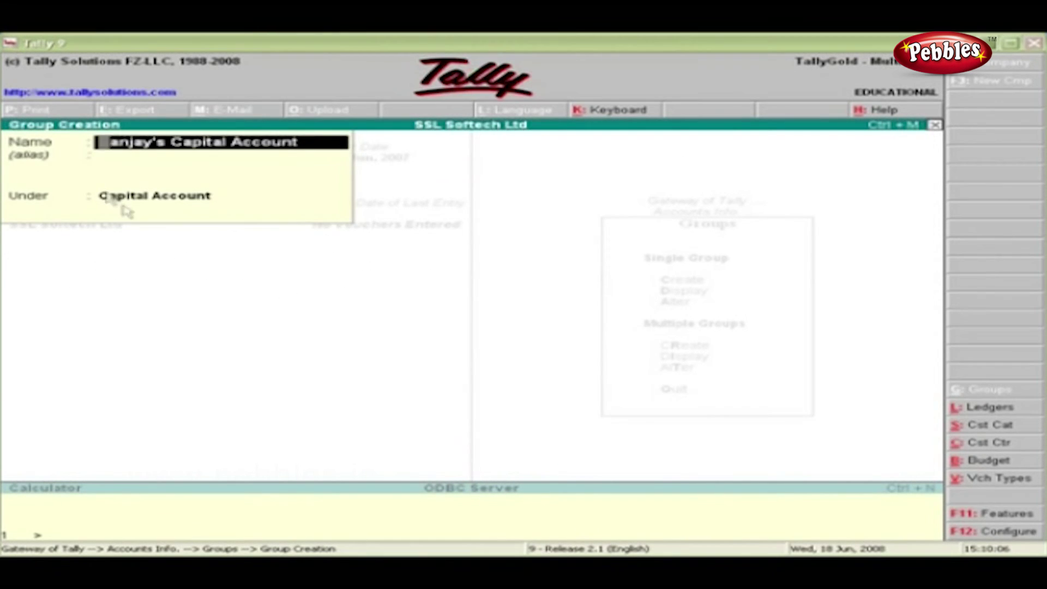